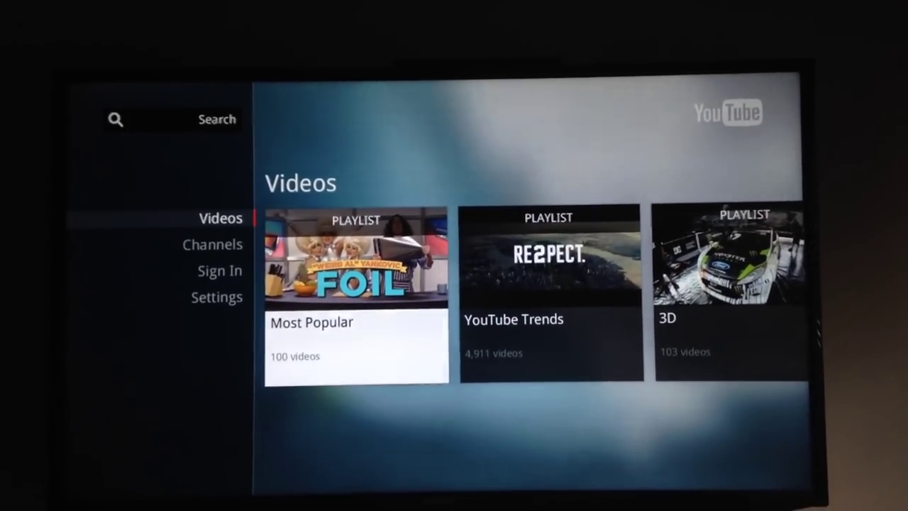
Move down the TV app sidebar to Settings and bring up the phone-pairing code screen.
{"action": "key", "text": "Down"}
{"action": "key", "text": "Down"}
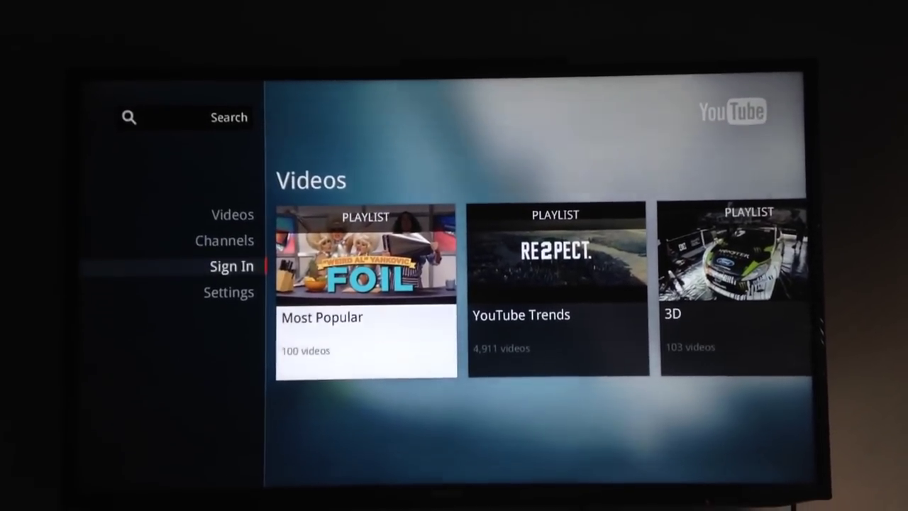
{"action": "key", "text": "Down"}
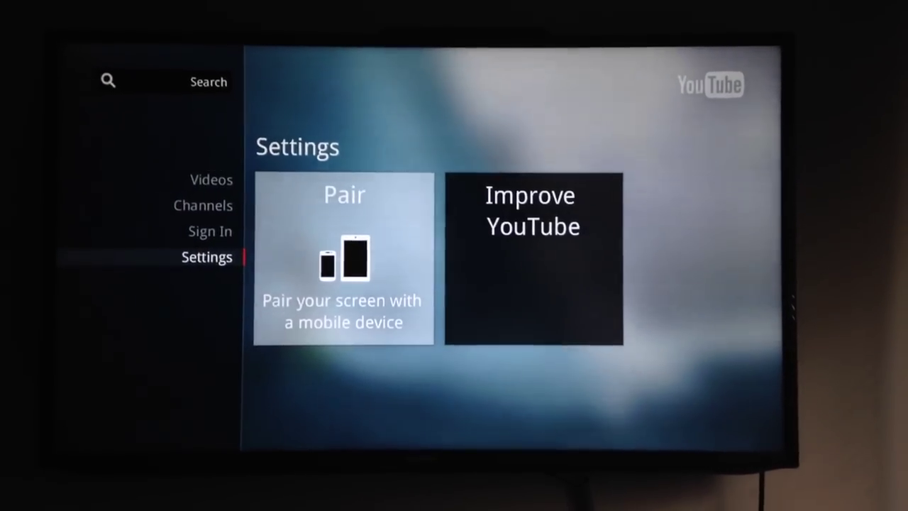
{"action": "key", "text": "Return"}
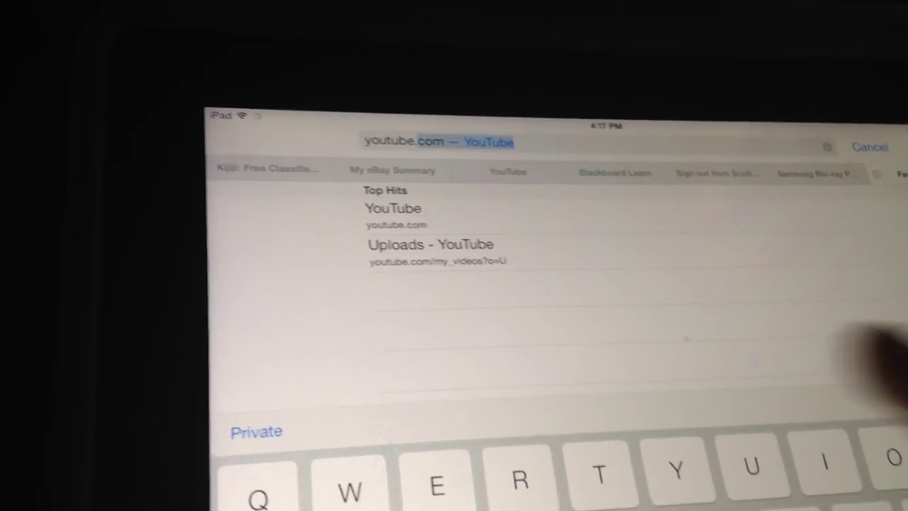
{"action": "type", "text": "com"}
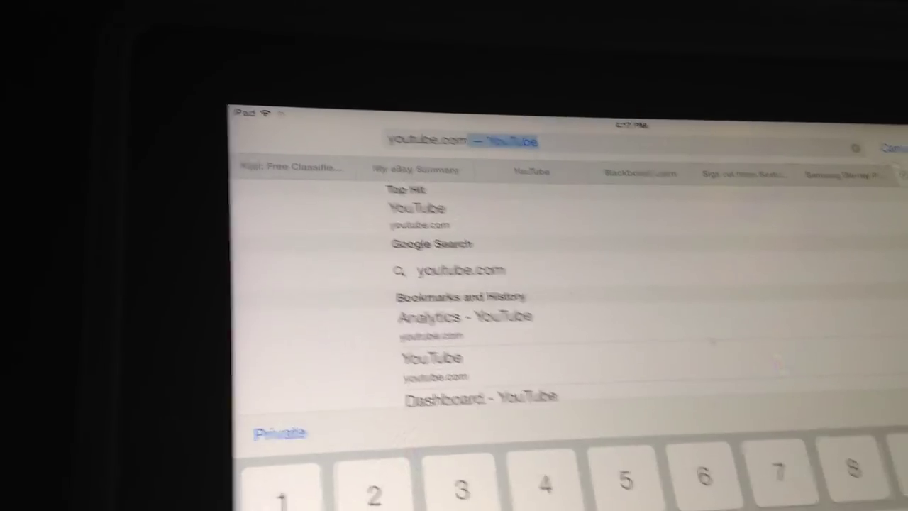
{"action": "type", "text": "/"}
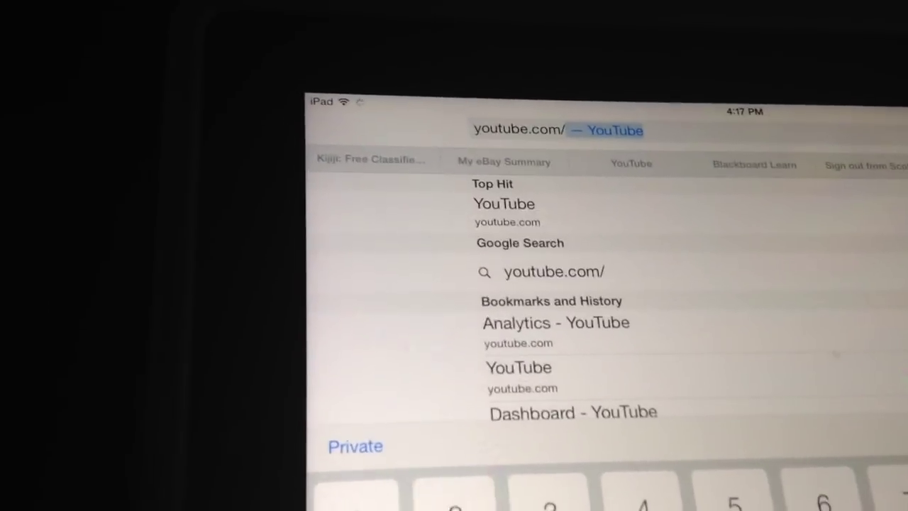
{"action": "type", "text": "p"}
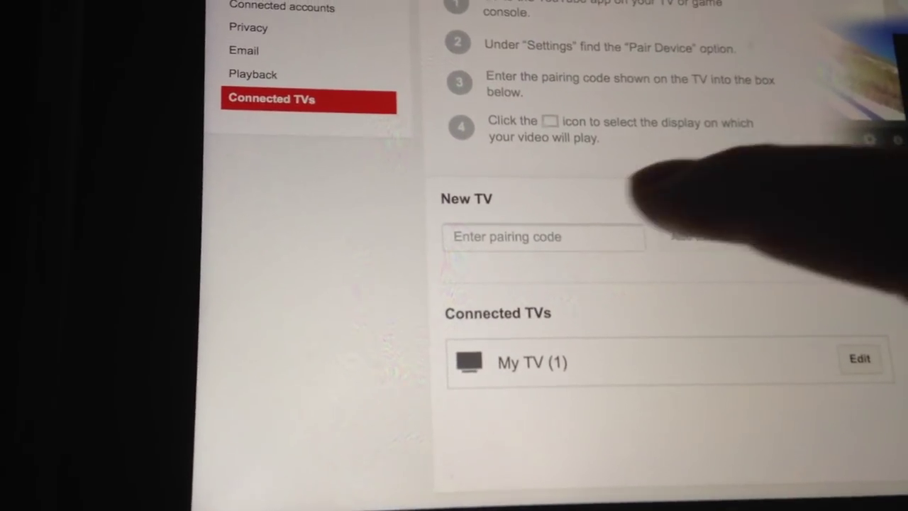
Enter pairing code 831 217 341 with the number keyboard and add this TV.
{"action": "left_click", "coordinate": [537, 237]}
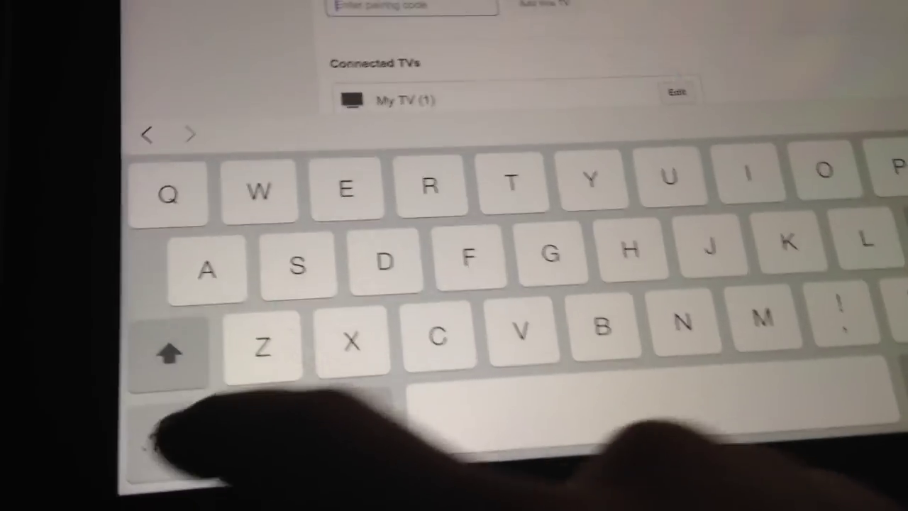
{"action": "left_click", "coordinate": [171, 440]}
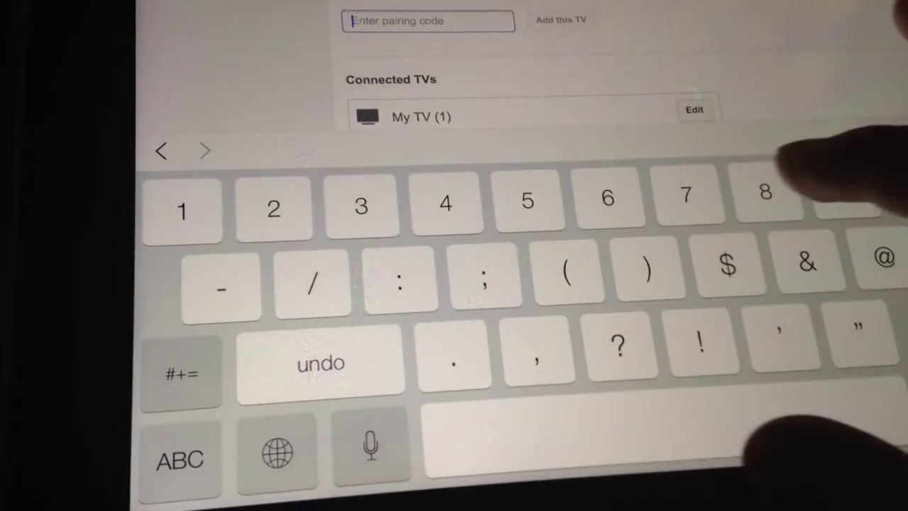
{"action": "type", "text": "831 217 341"}
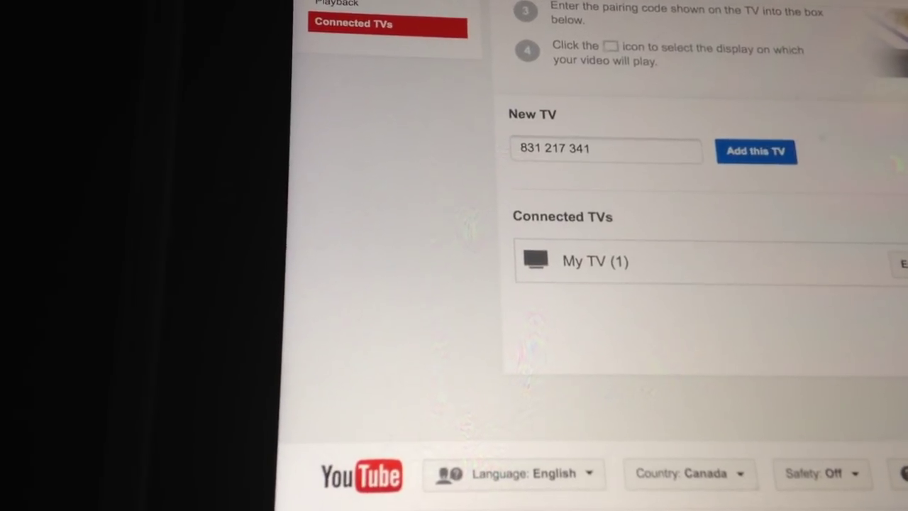
{"action": "left_click", "coordinate": [756, 150]}
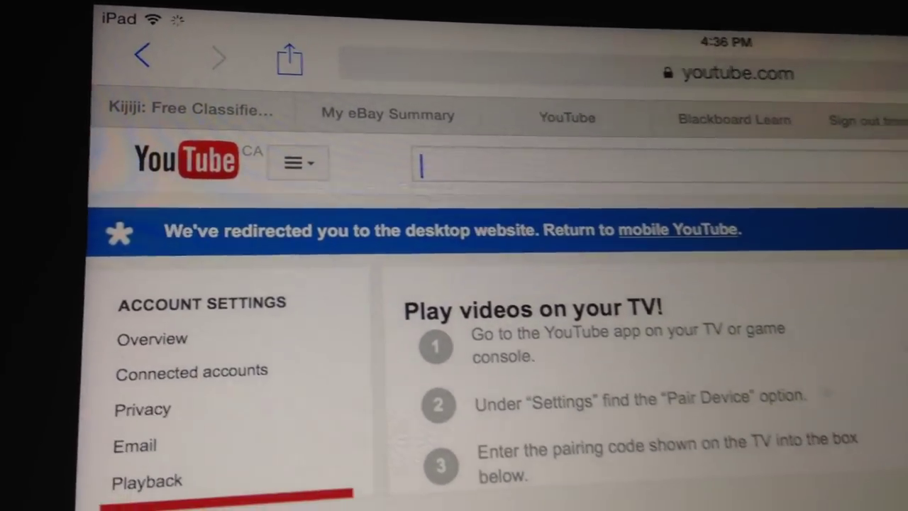
{"action": "type", "text": "Ma"}
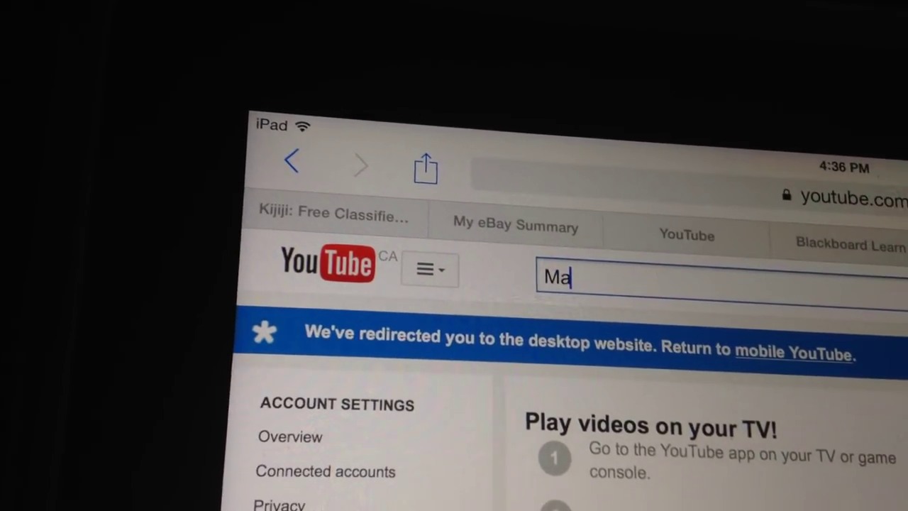
{"action": "type", "text": "n"}
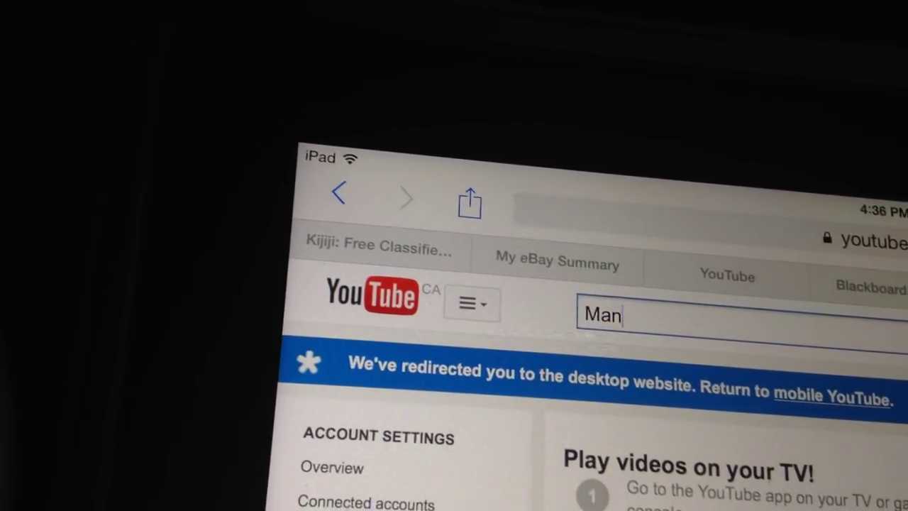
{"action": "type", "text": "u"}
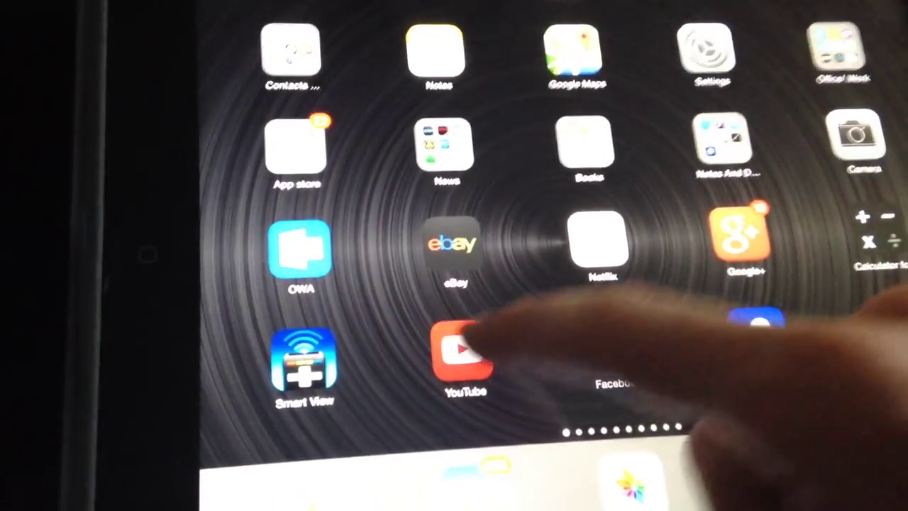
Launch the YouTube iOS app and reach its Add a TV screen via Settings > Connected TVs.
{"action": "left_click", "coordinate": [476, 358]}
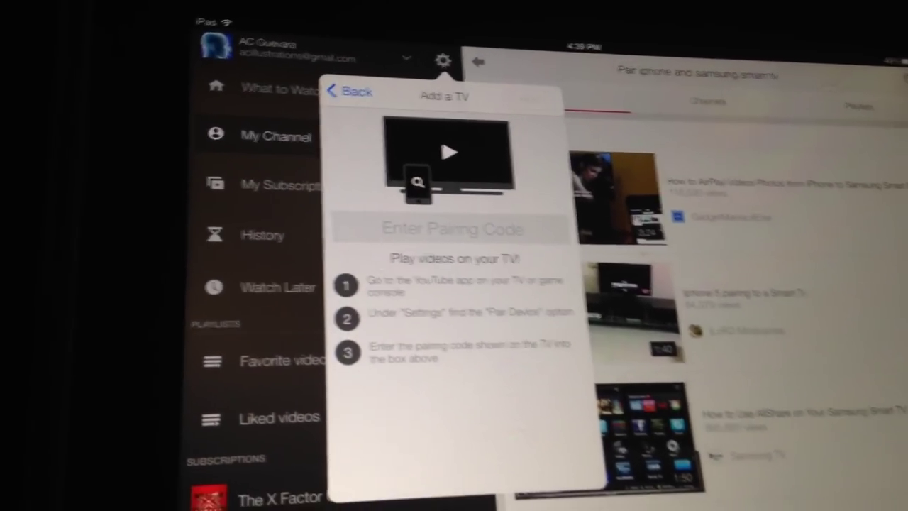
Enter pairing code 853 345 823 shown on the TV so the app confirms the TV is added.
{"action": "left_click", "coordinate": [452, 228]}
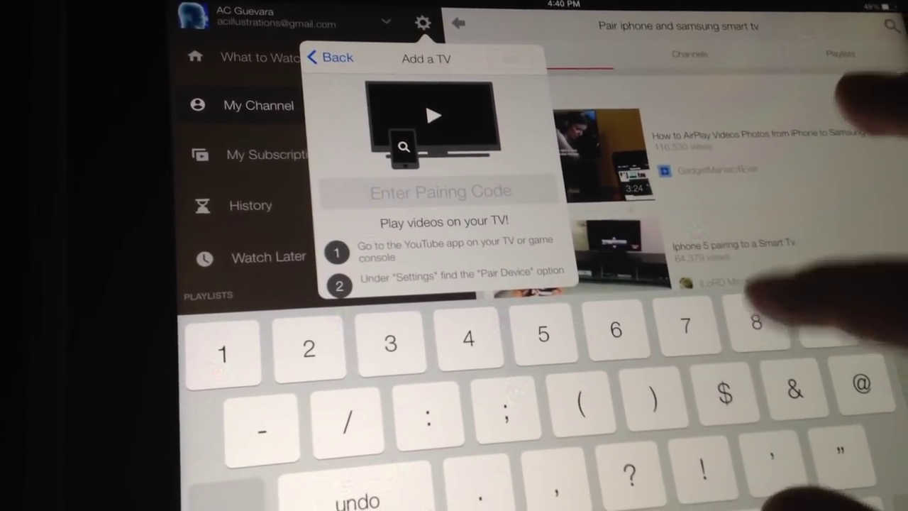
{"action": "type", "text": "8"}
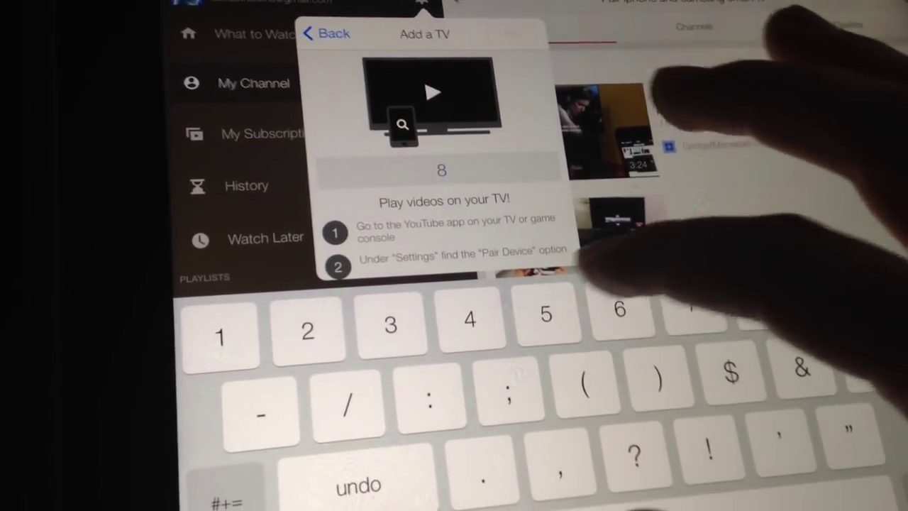
{"action": "type", "text": "53 "}
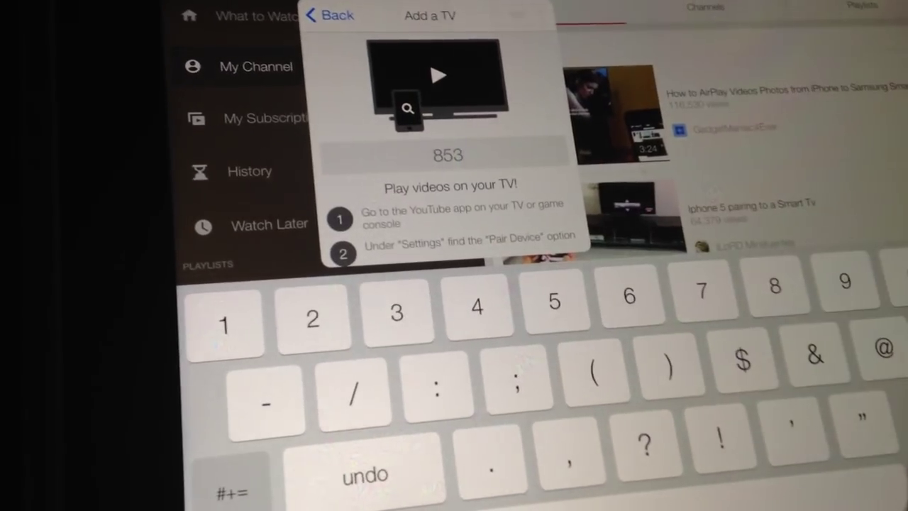
{"action": "type", "text": "34"}
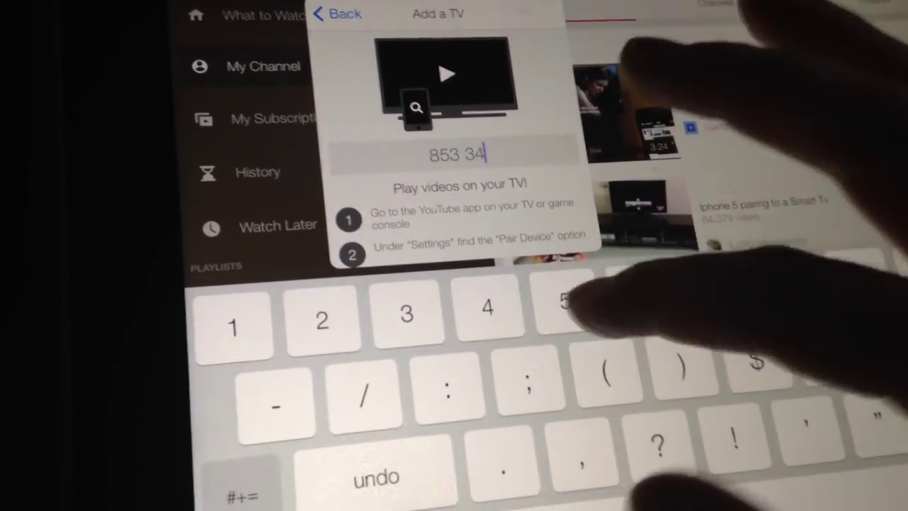
{"action": "type", "text": "5 "}
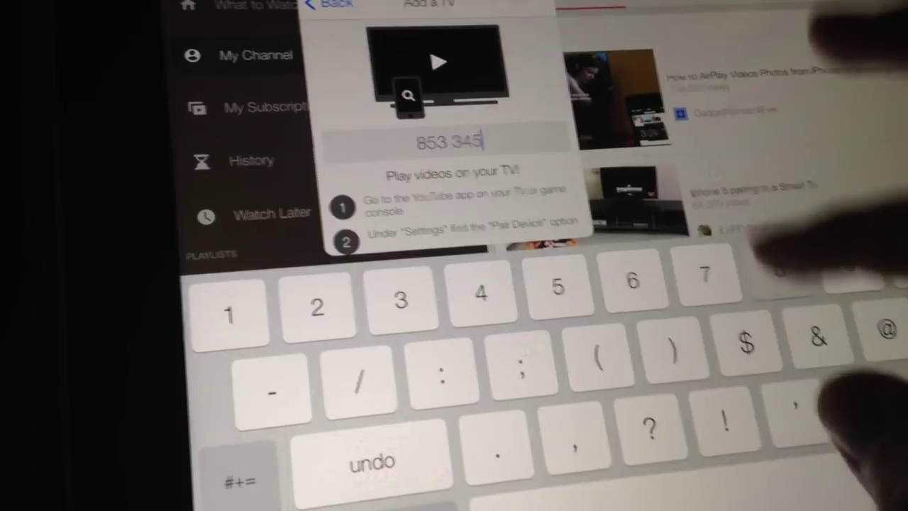
{"action": "type", "text": "8"}
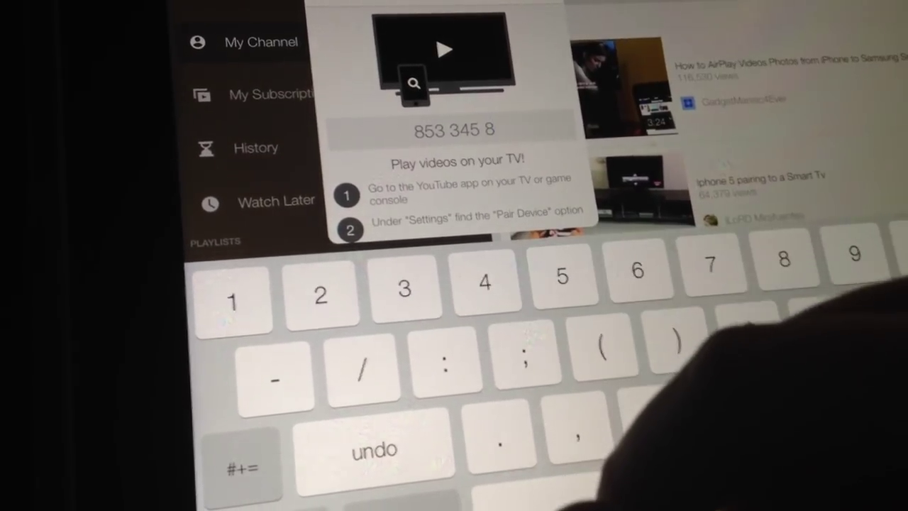
{"action": "type", "text": "23"}
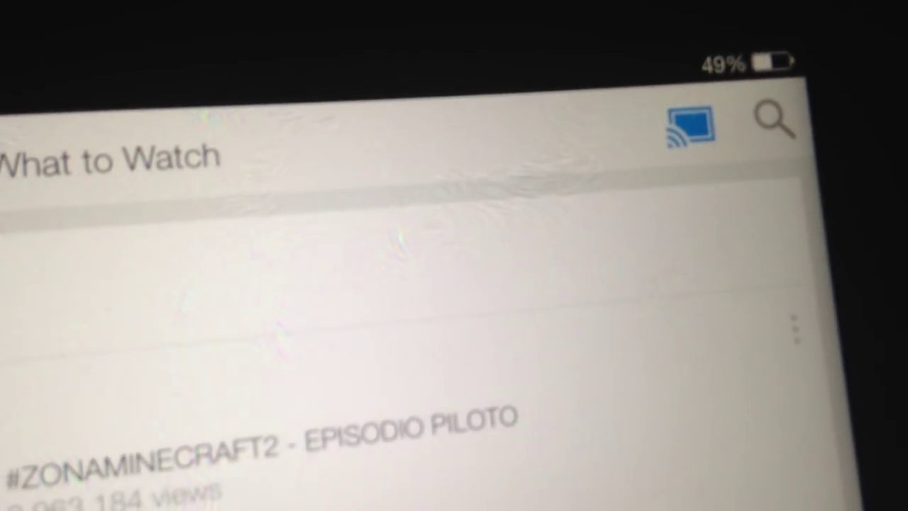
Search YouTube for 'iphone manual' from the side menu.
{"action": "left_click", "coordinate": [14, 161]}
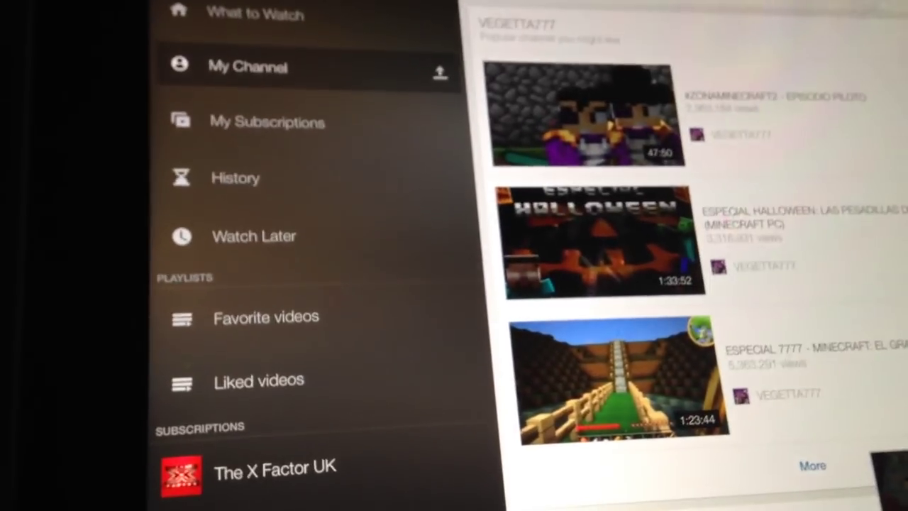
{"action": "left_click", "coordinate": [880, 15]}
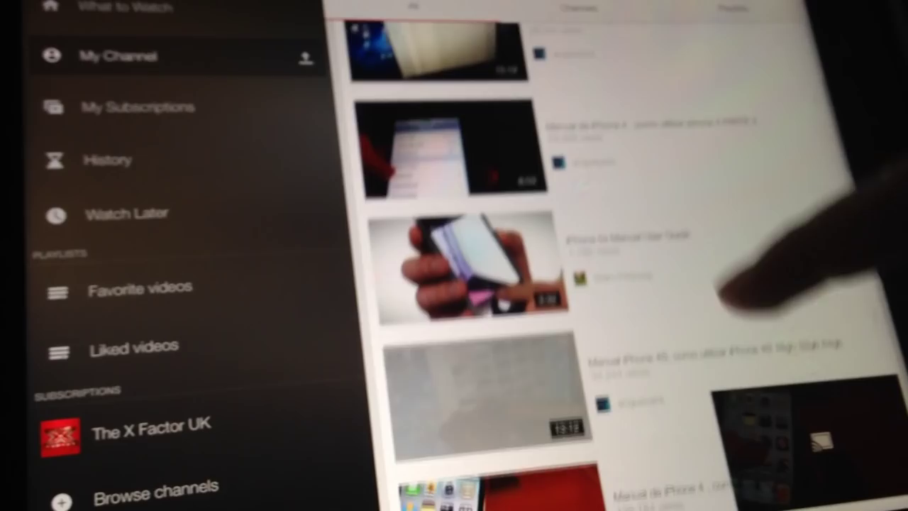
{"action": "scroll", "coordinate": [710, 284], "scroll_direction": "up", "scroll_amount": 5}
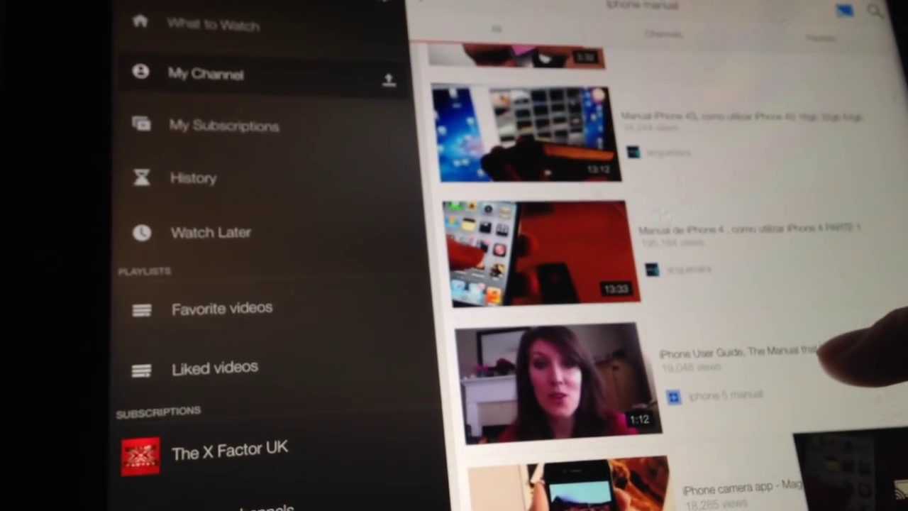
Choose the Manual iPhone 4S video and play it on TV 1.
{"action": "left_click", "coordinate": [532, 113]}
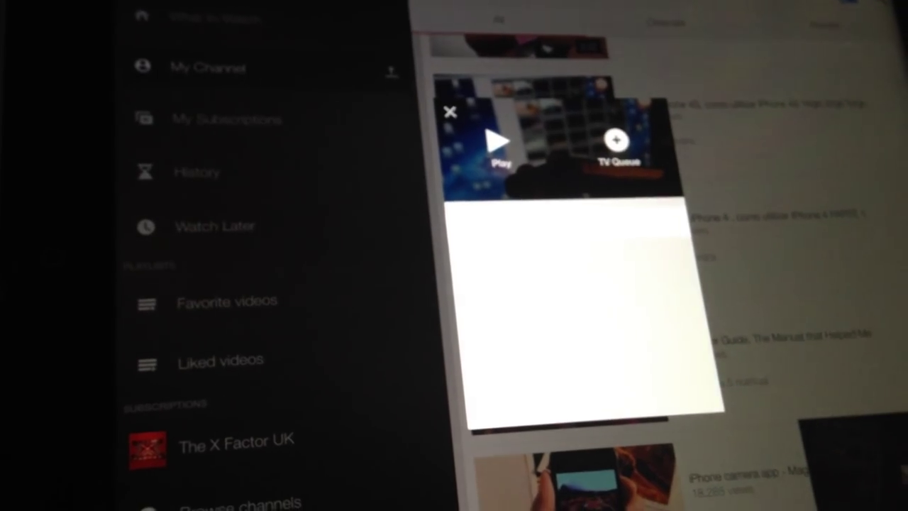
{"action": "left_click", "coordinate": [567, 134]}
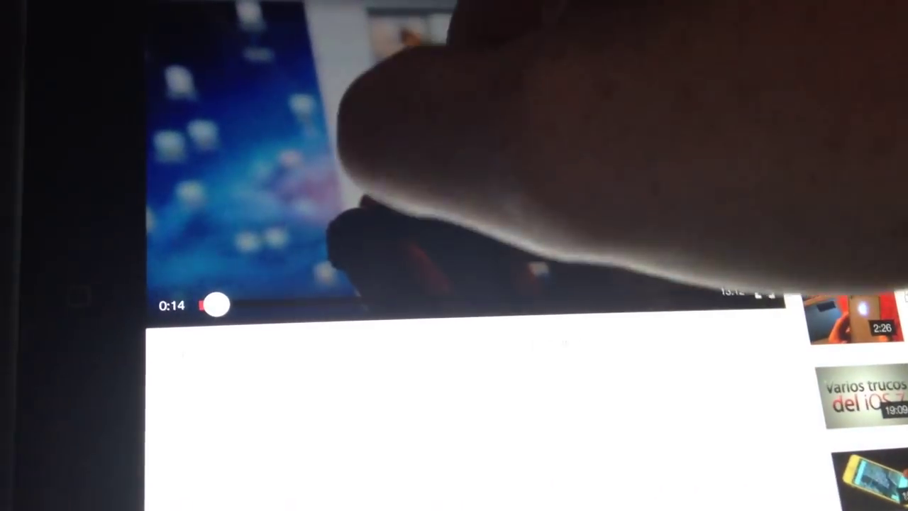
Dismiss the player so the iphone manual results and side menu show while casting continues.
{"action": "left_click", "coordinate": [426, 106]}
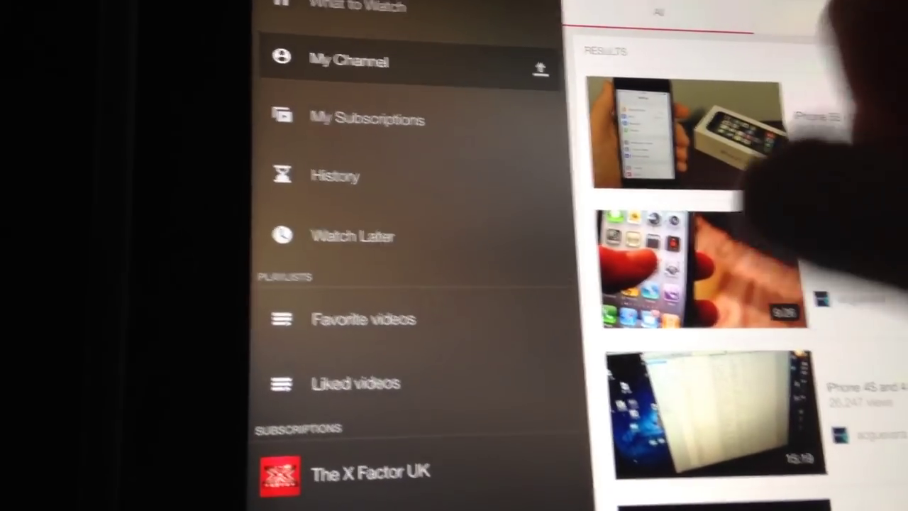
Show the Connected TVs screen from settings, now listing TV 1.
{"action": "left_click", "coordinate": [519, 2]}
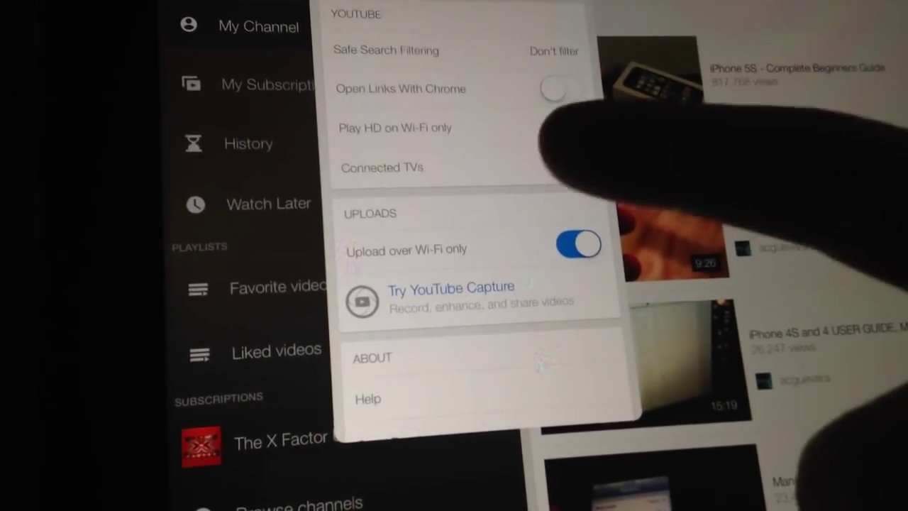
{"action": "left_click", "coordinate": [497, 168]}
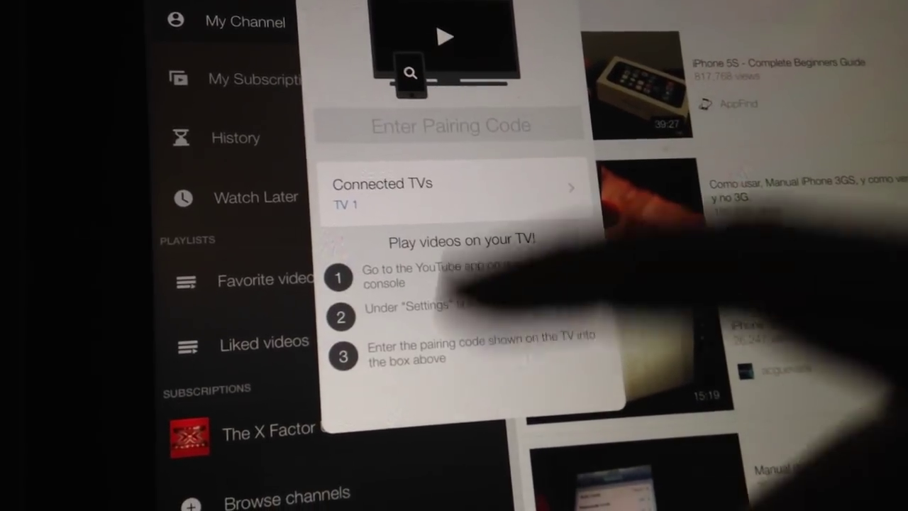